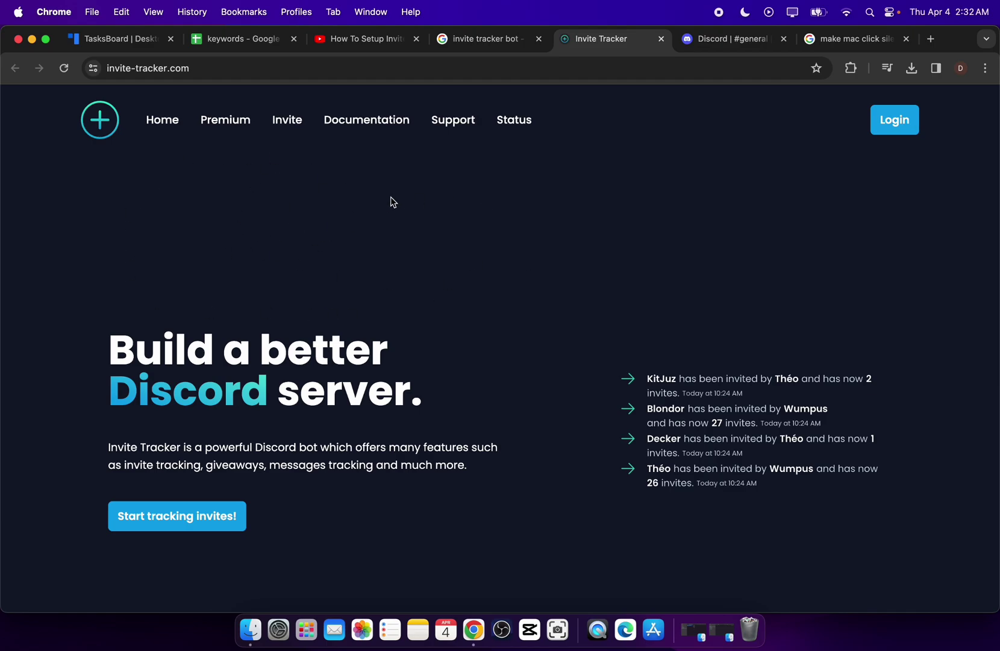
- Review the Google results for the bot and return to the Invite Tracker site
left_click(490, 47)
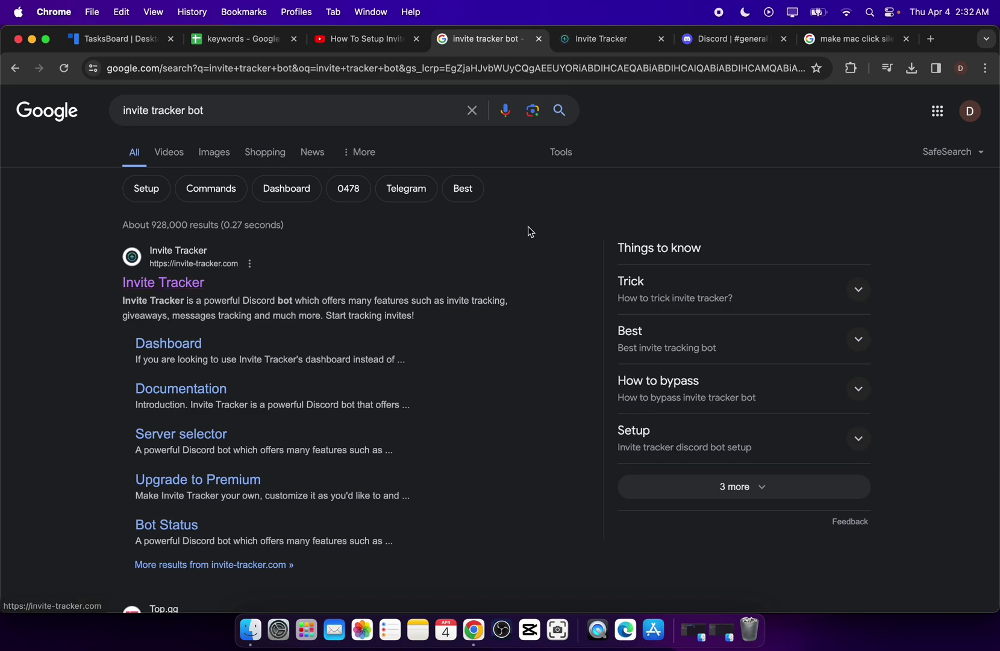
left_click(618, 41)
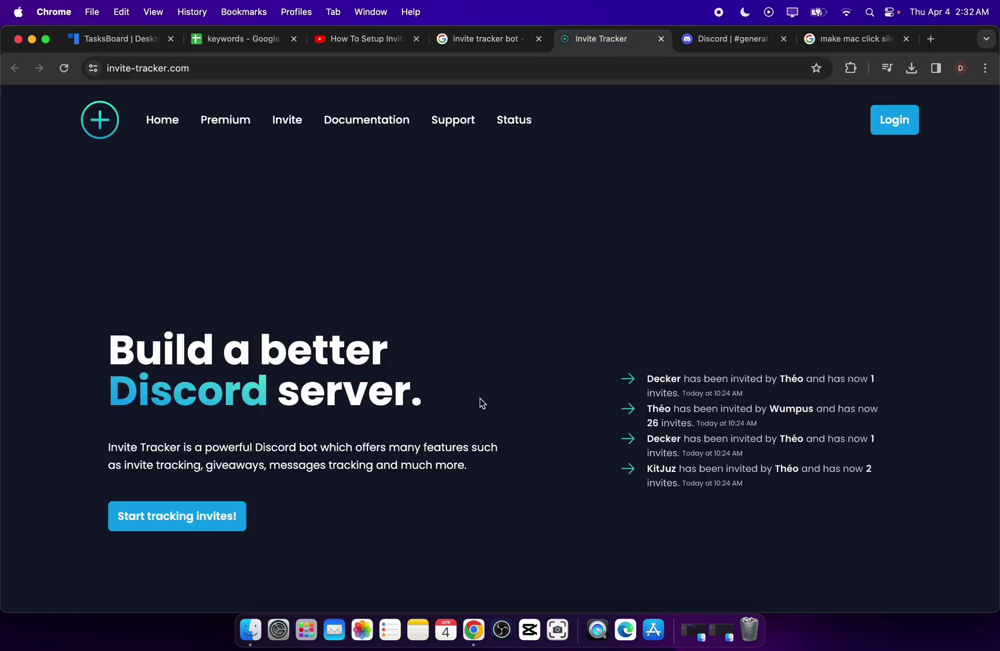
- Start the bot invite from the Invite Tracker site with yogirt's server as the destination
left_click(719, 36)
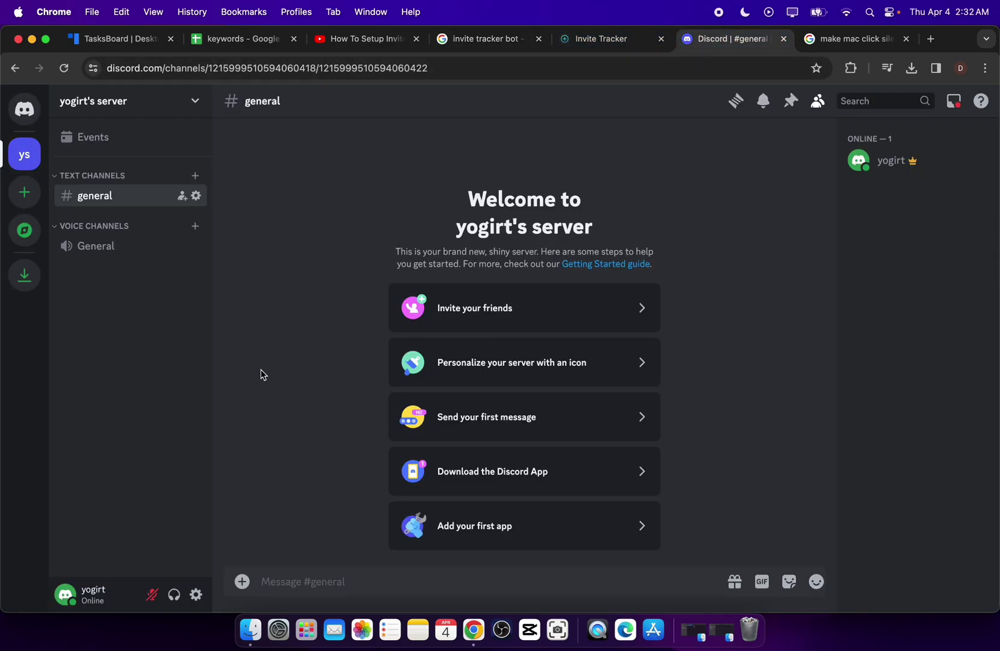
left_click(626, 44)
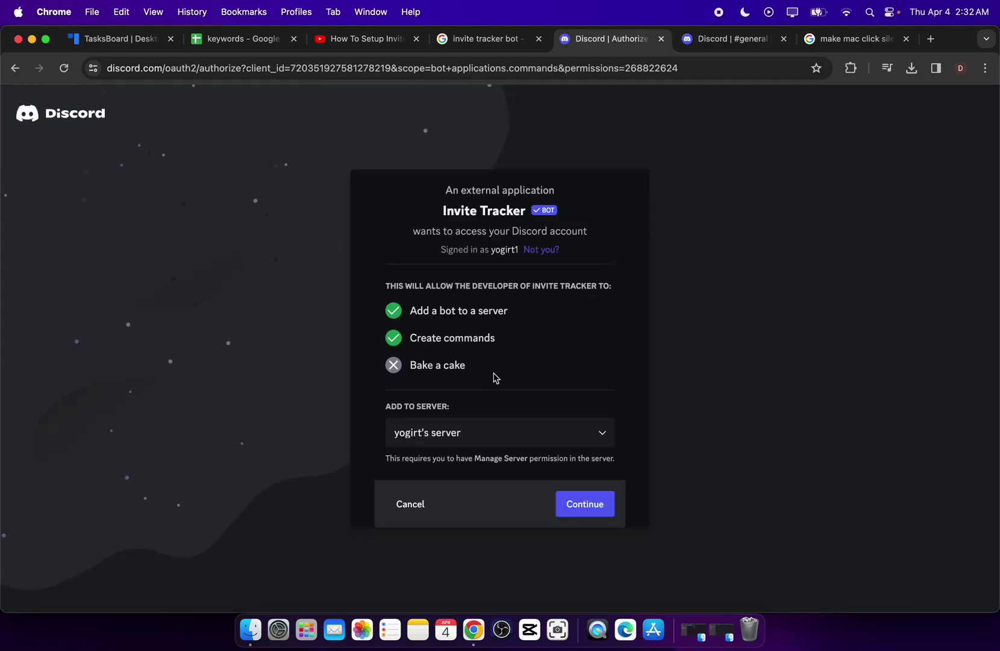
left_click(458, 436)
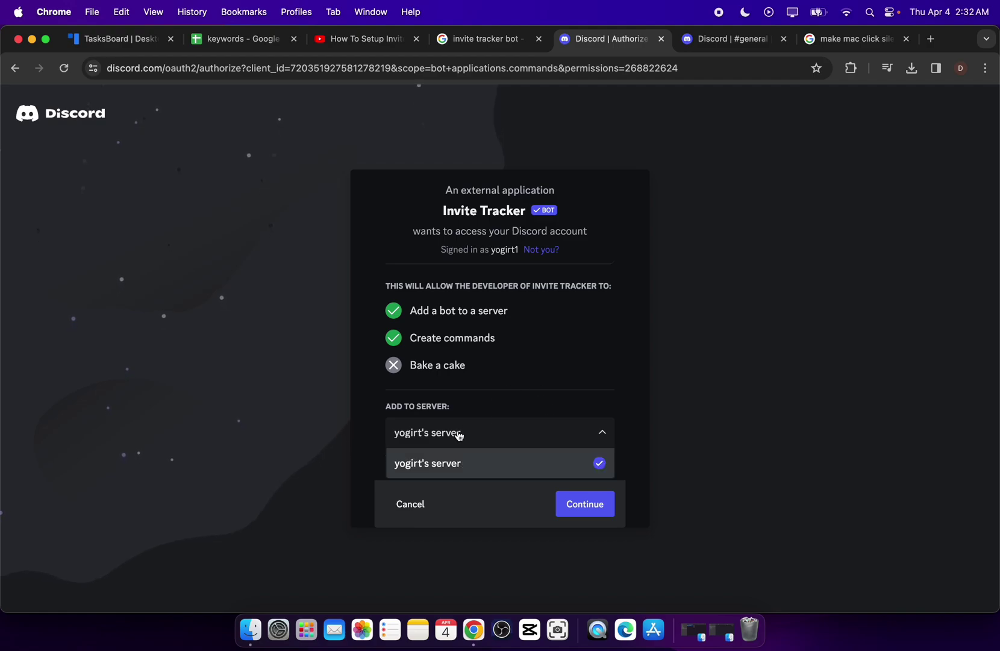
left_click(450, 434)
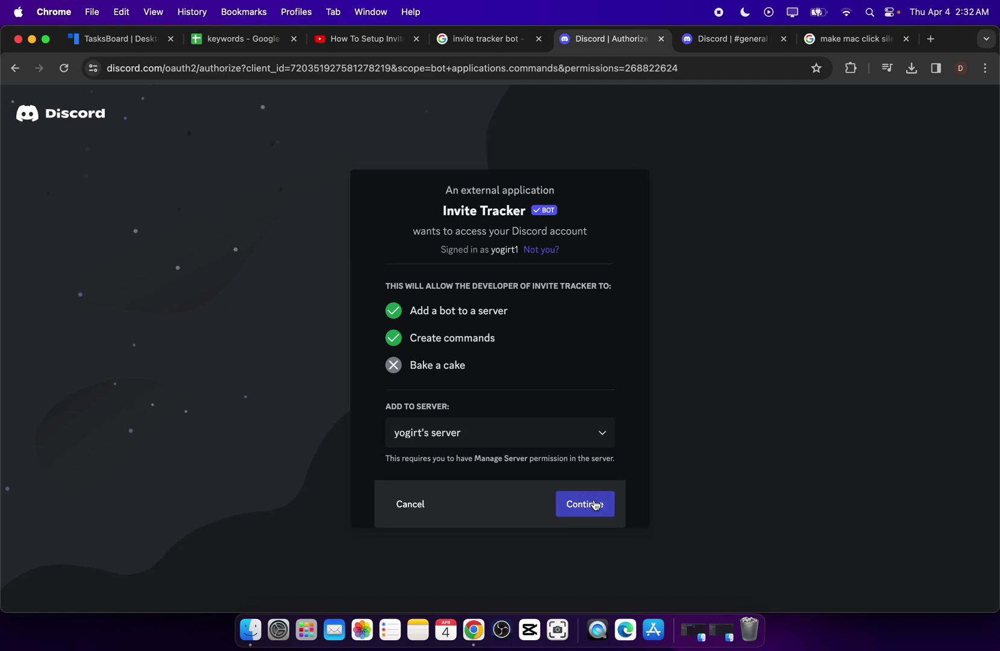
- Authorize Invite Tracker's requested permissions and pass the hCaptcha check
left_click(594, 504)
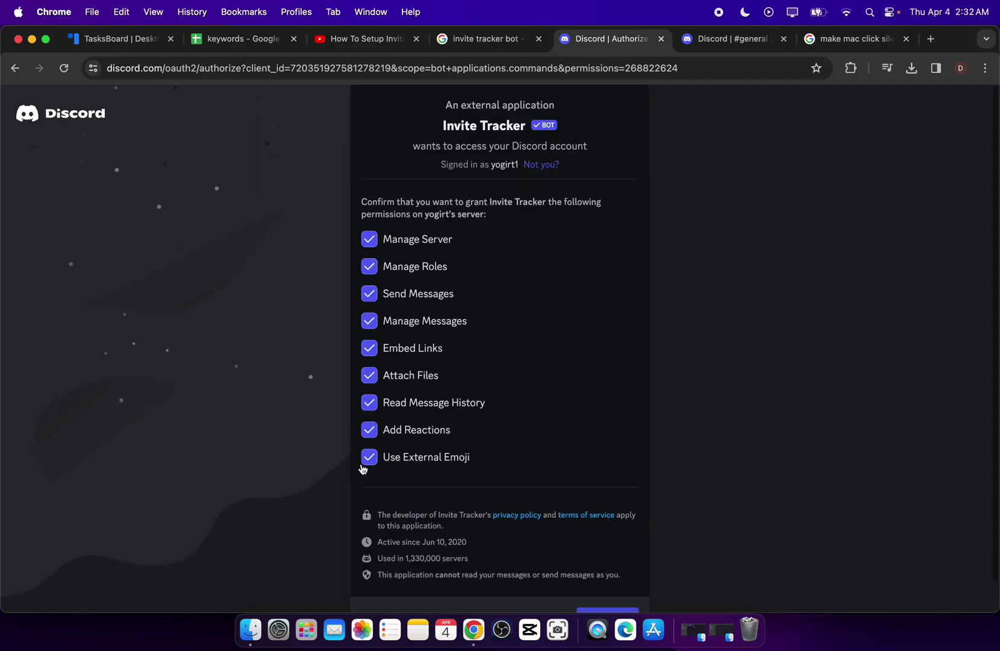
scroll(422, 335, "down", 1)
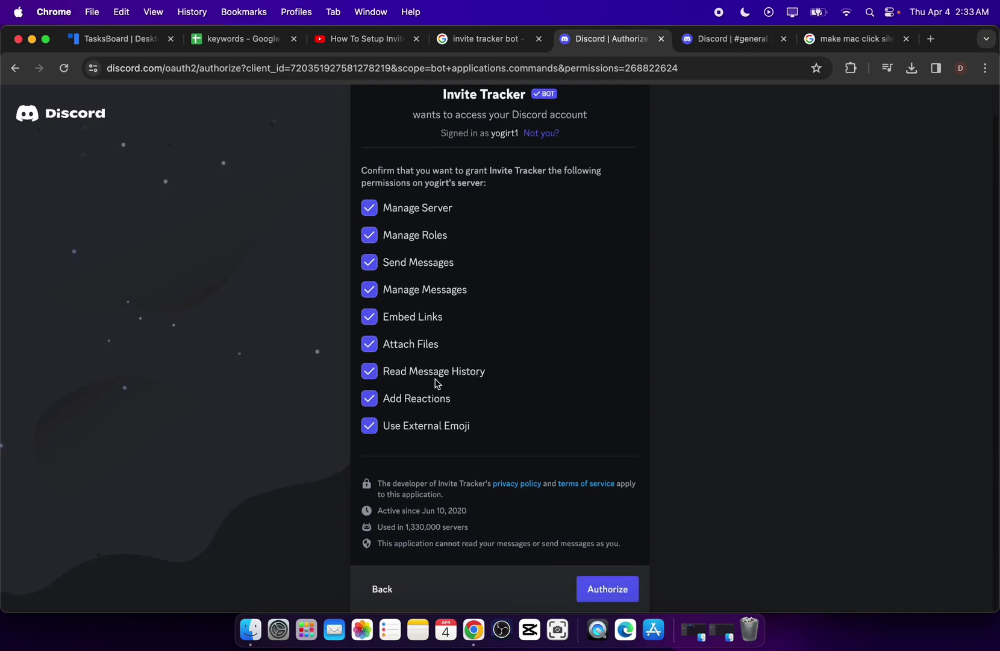
left_click(618, 588)
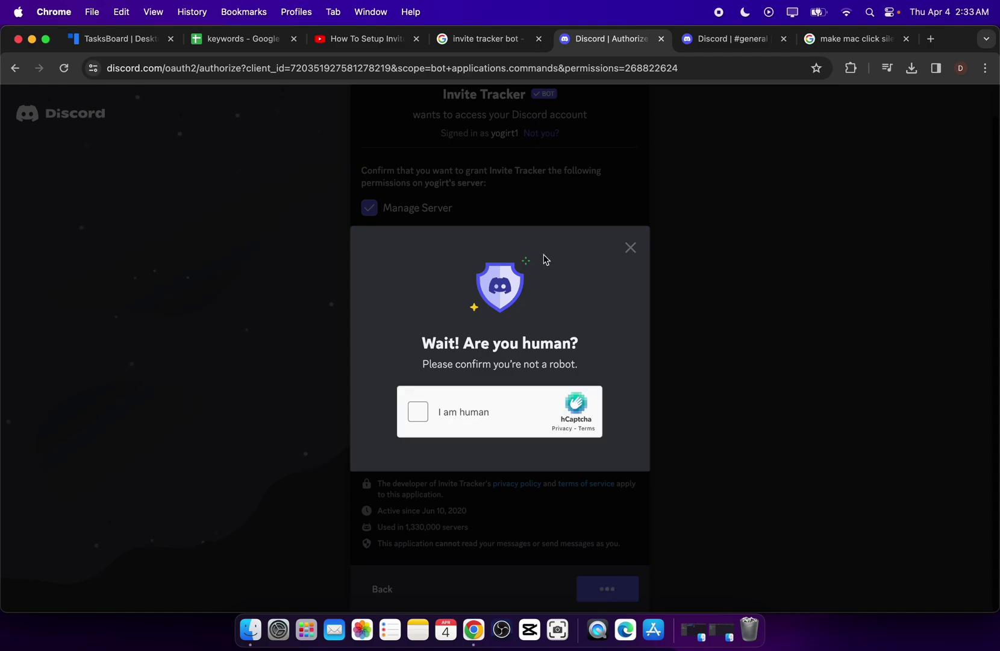
left_click(415, 409)
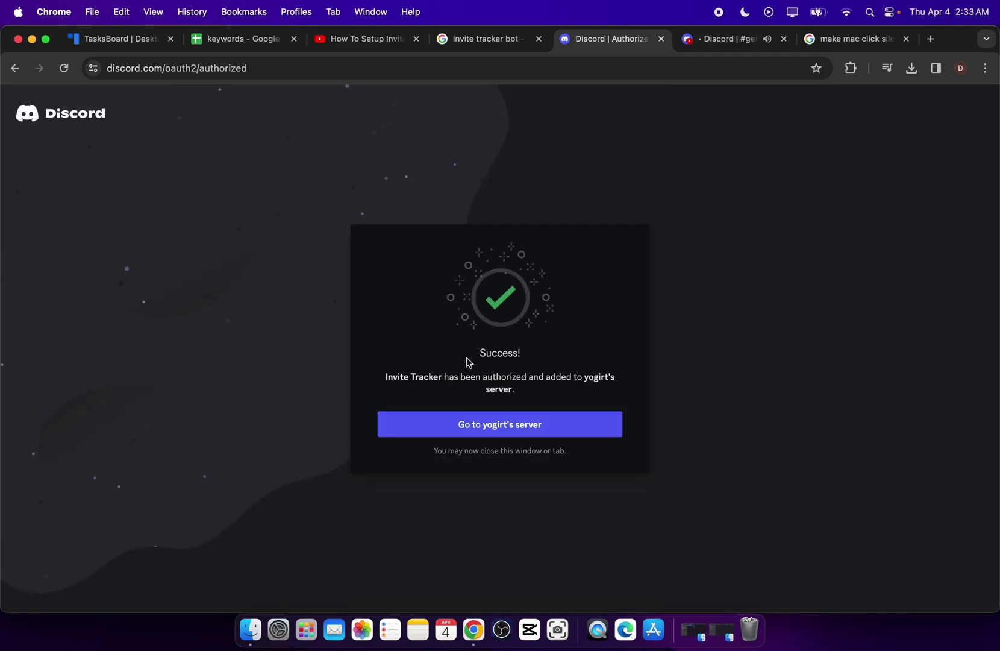
- Go to yogirt's server from the success page and view the Invite Tracker bot's profile
left_click(739, 39)
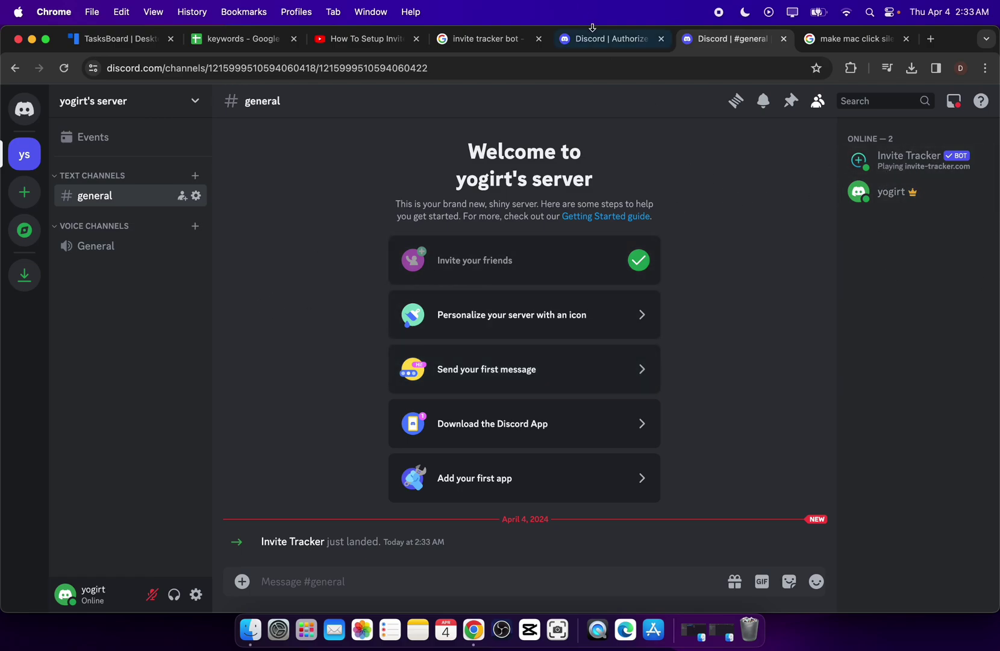
left_click(576, 46)
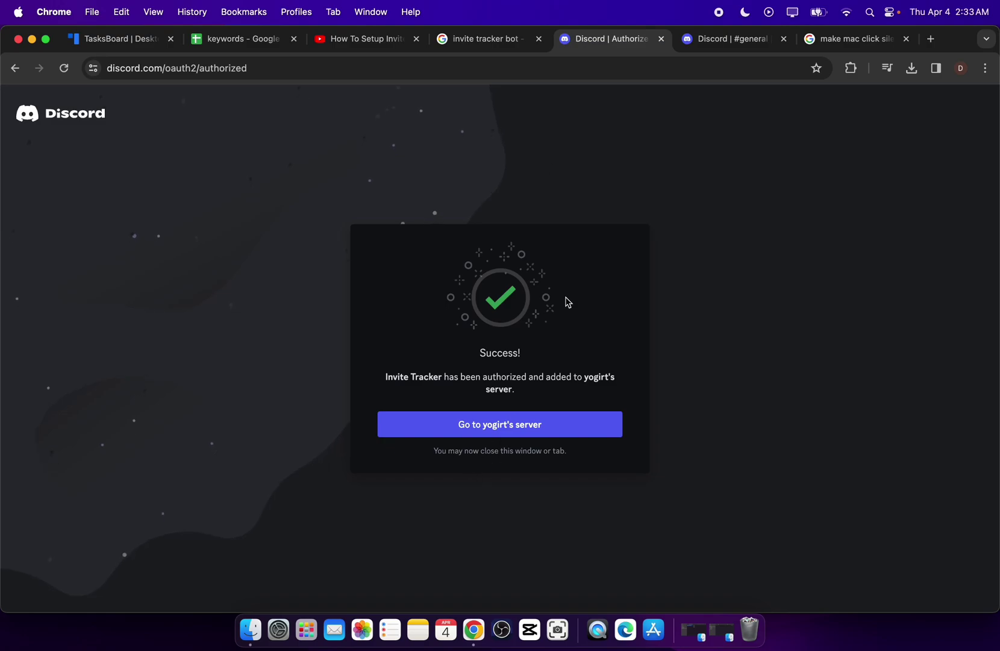
left_click(473, 436)
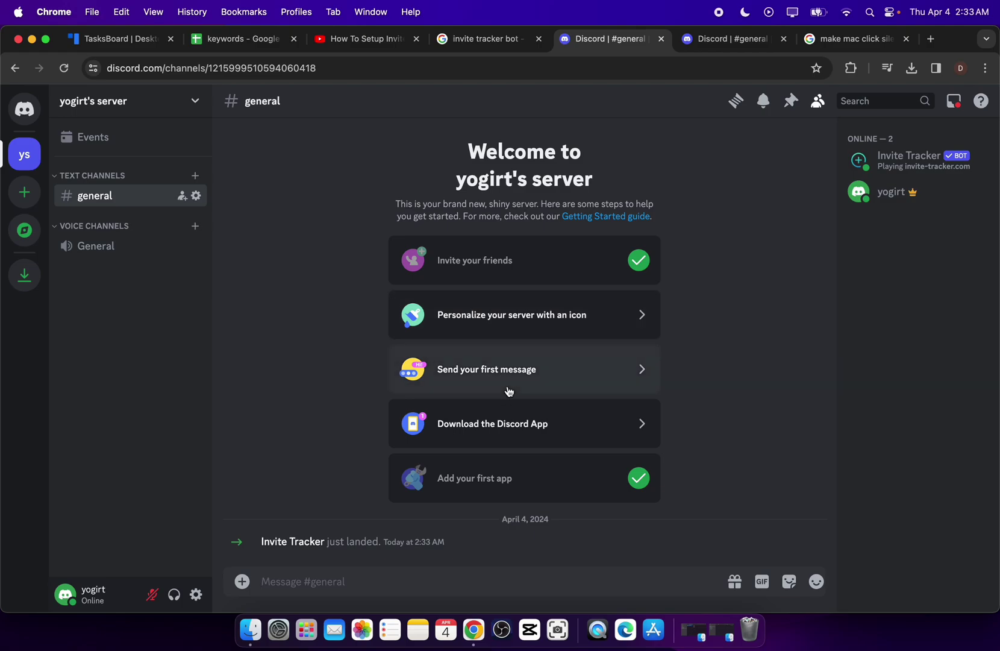
left_click(299, 548)
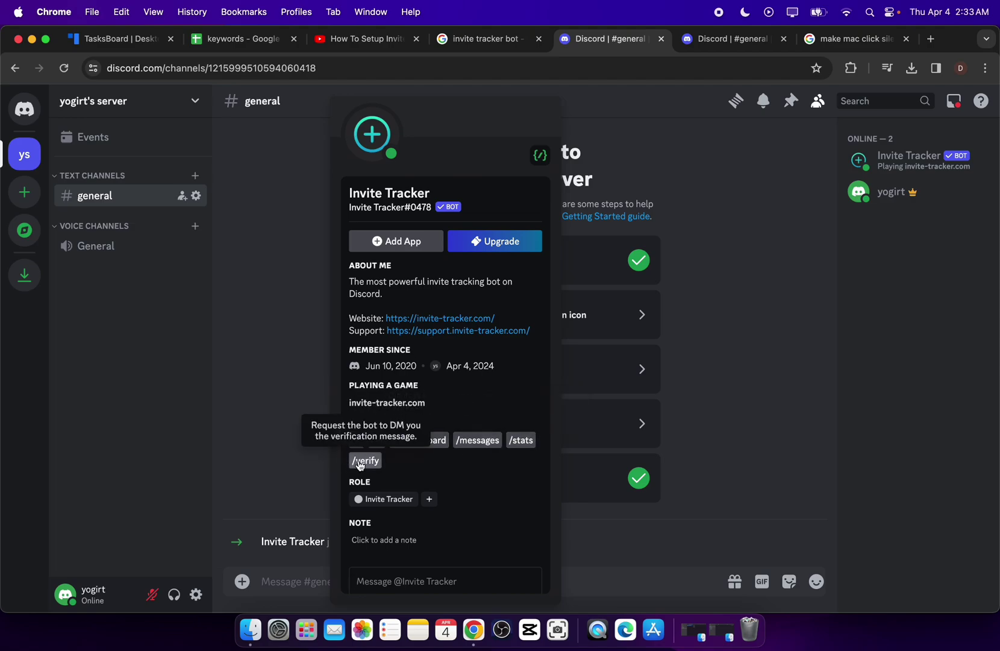
mouse_move(367, 440)
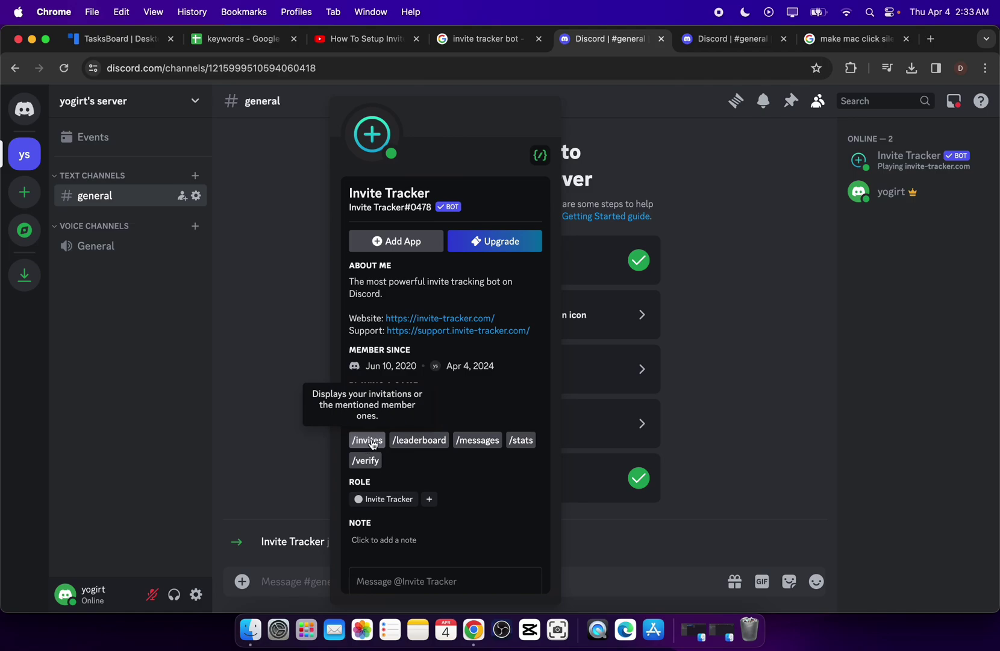
- Log in to the Invite Tracker website with the Discord account and show the server selector
left_click(435, 317)
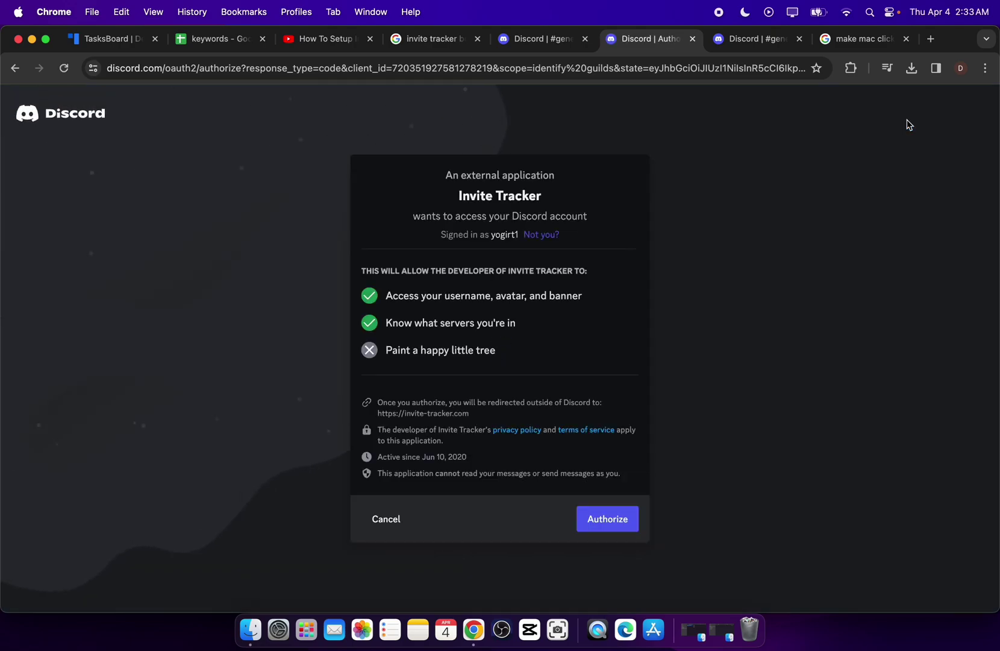
left_click(607, 525)
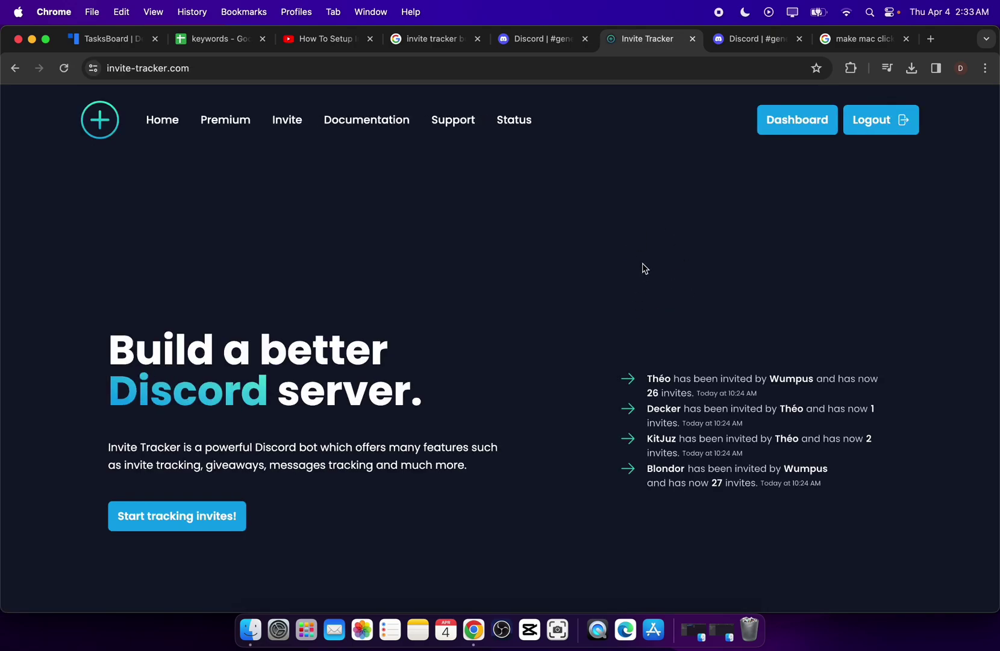
left_click(796, 127)
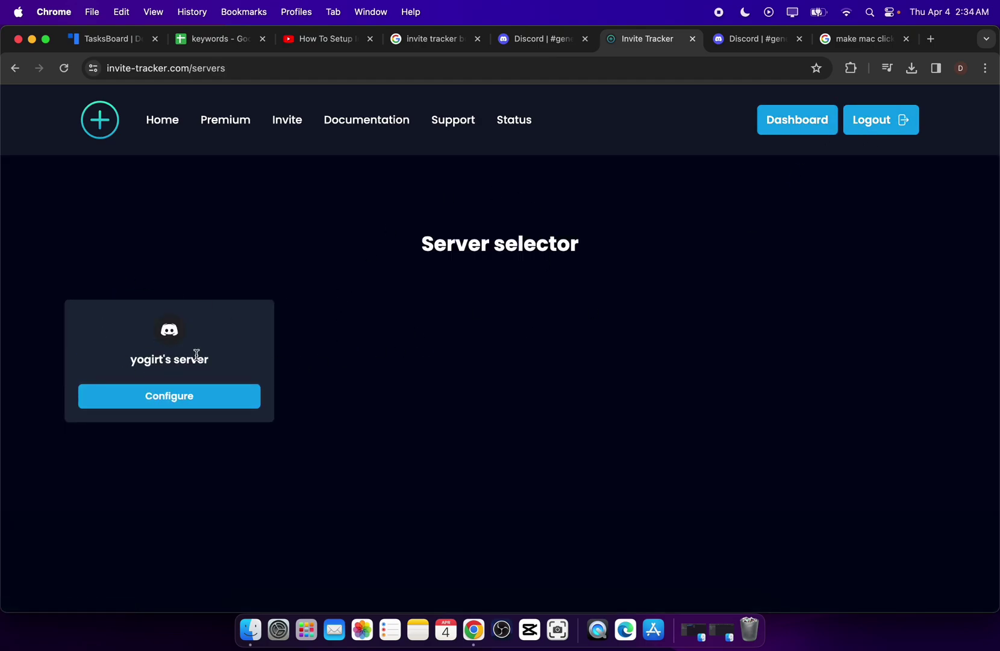
- Configure yogirt's server and browse its Verification and Invite Tracking settings
left_click(166, 399)
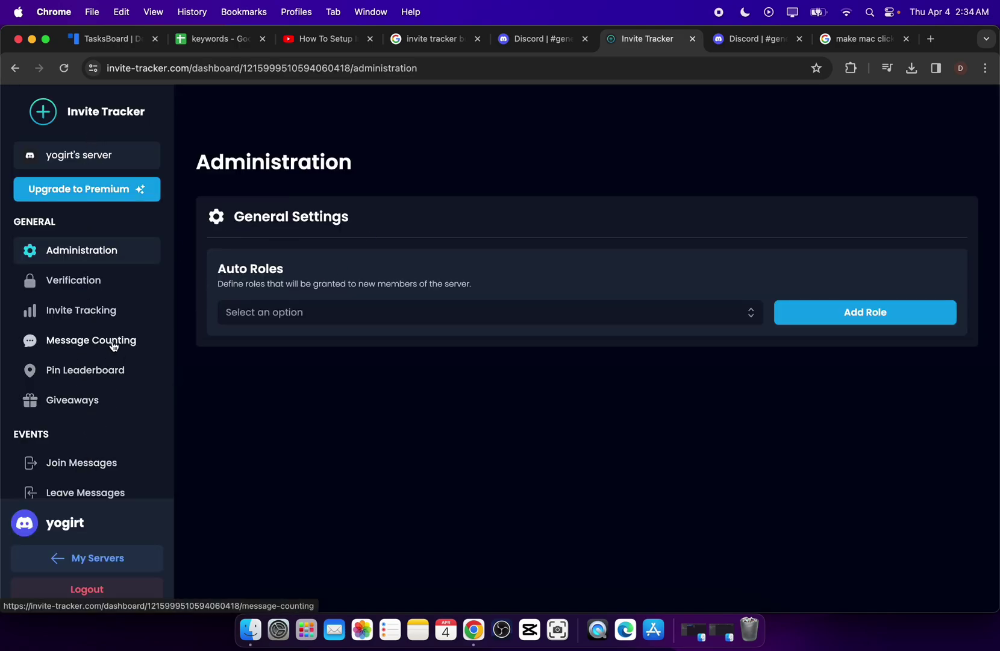
scroll(112, 344, "down", 3)
scroll(129, 270, "up", 2)
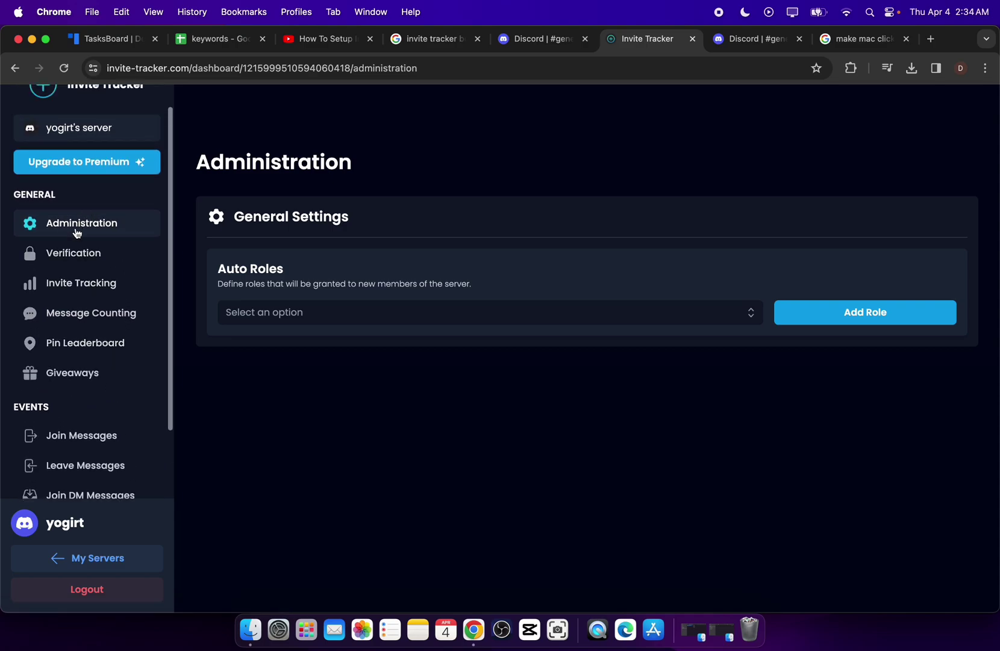
left_click(51, 270)
left_click(82, 286)
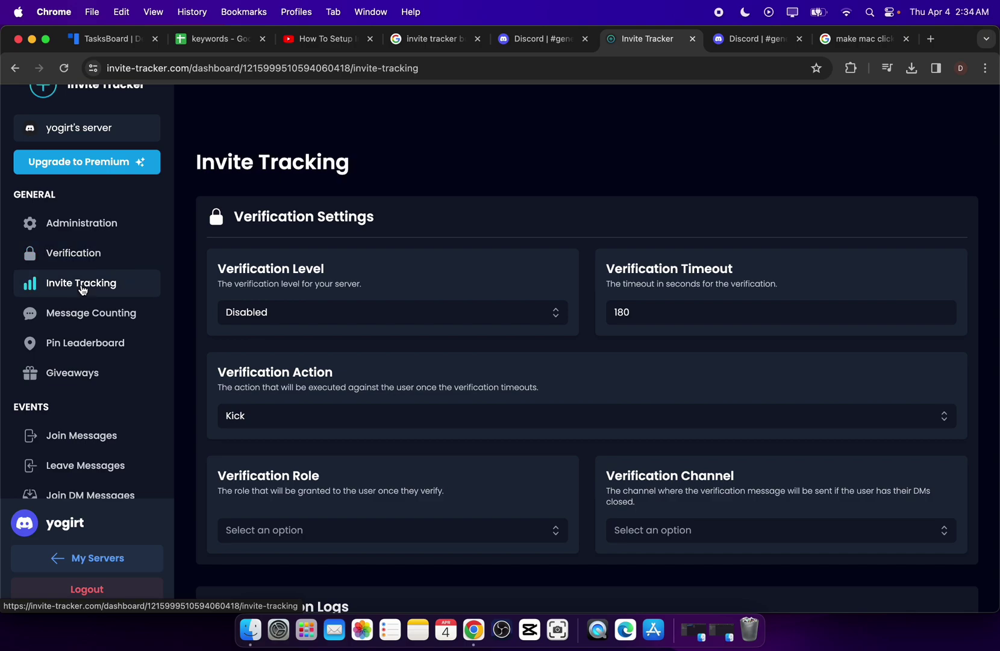
- Check Message Counting, dismiss the Premium notice, and return to Invite Tracking settings
left_click(83, 315)
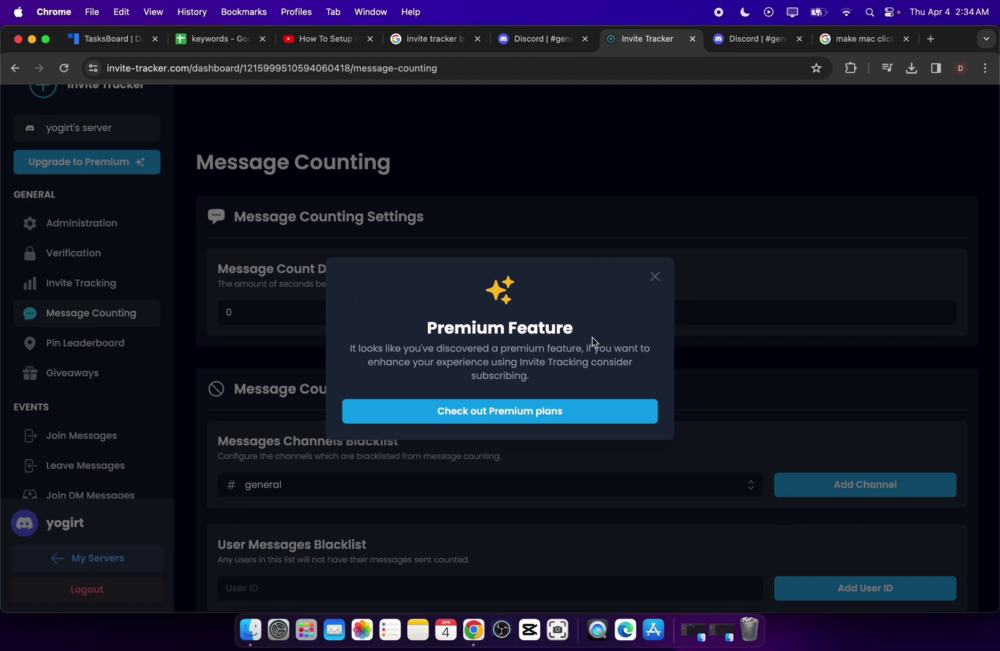
left_click(655, 276)
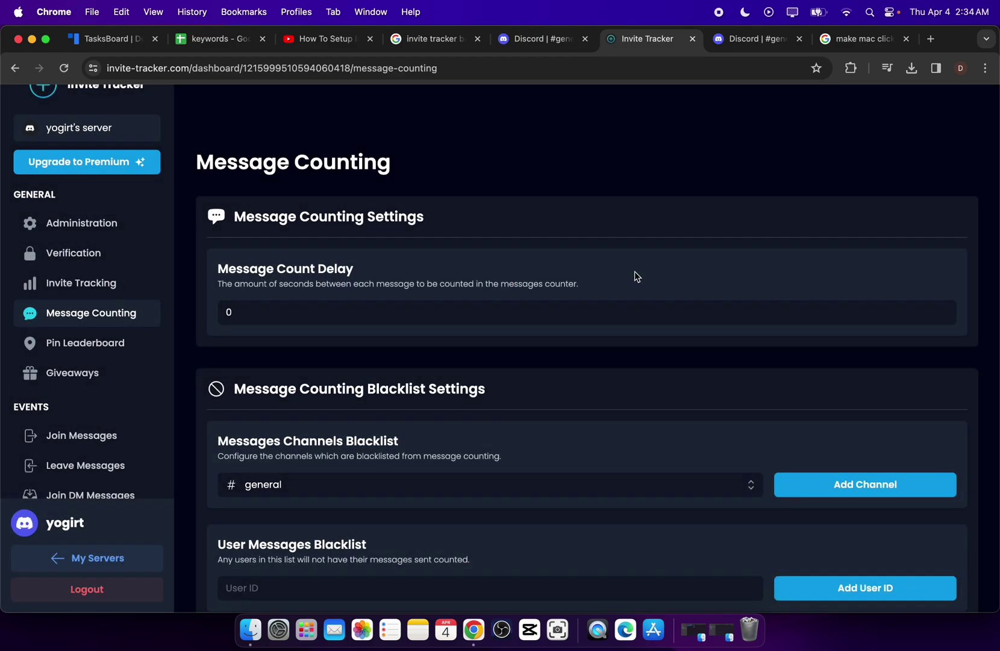
left_click(63, 281)
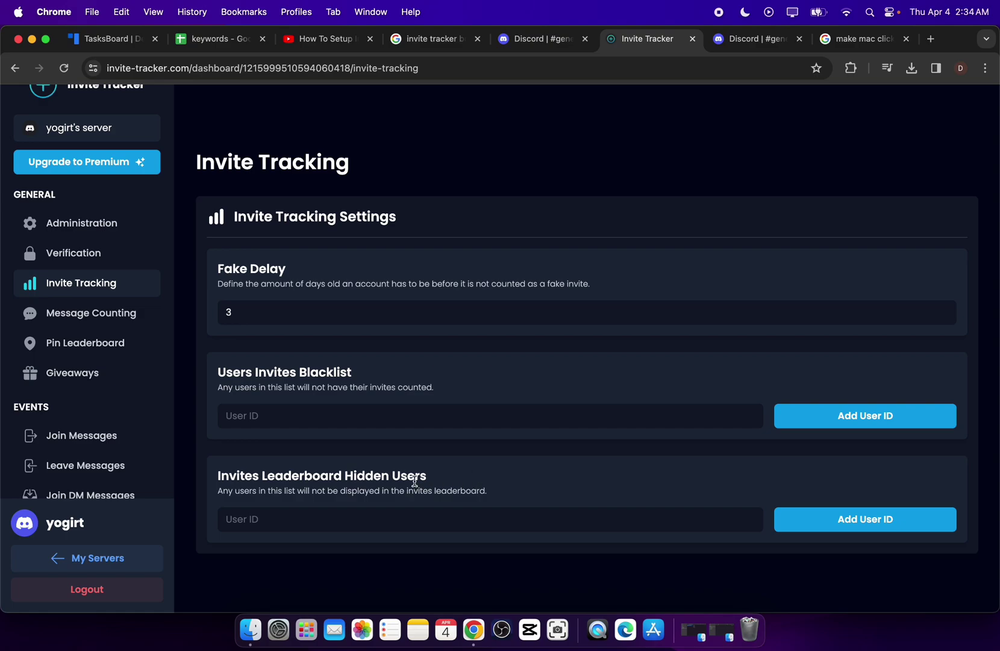
- Set the server's Verification Level to Button
left_click(70, 256)
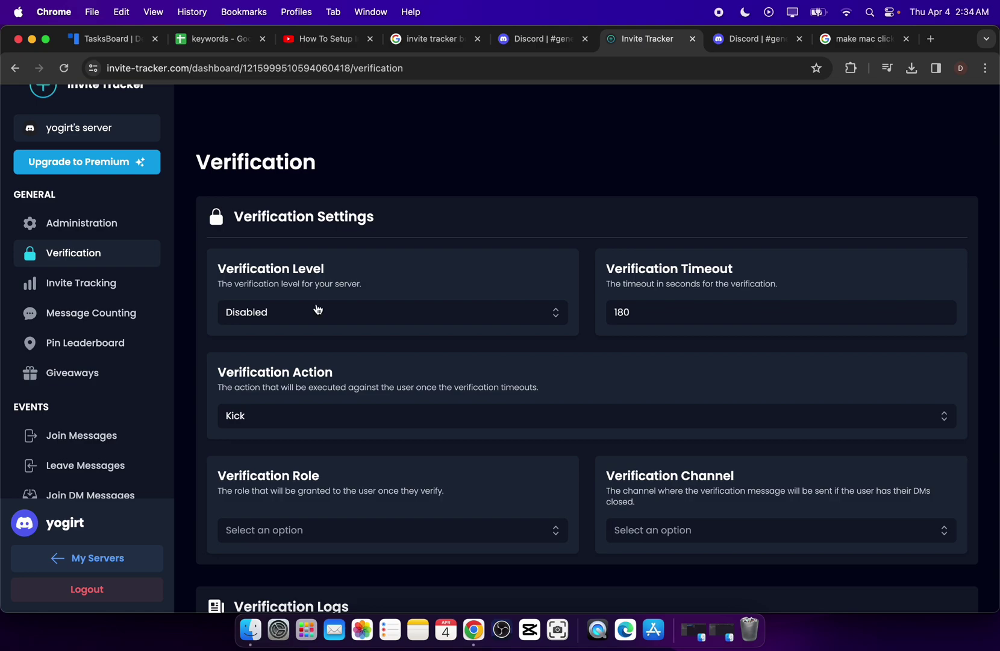
left_click(299, 321)
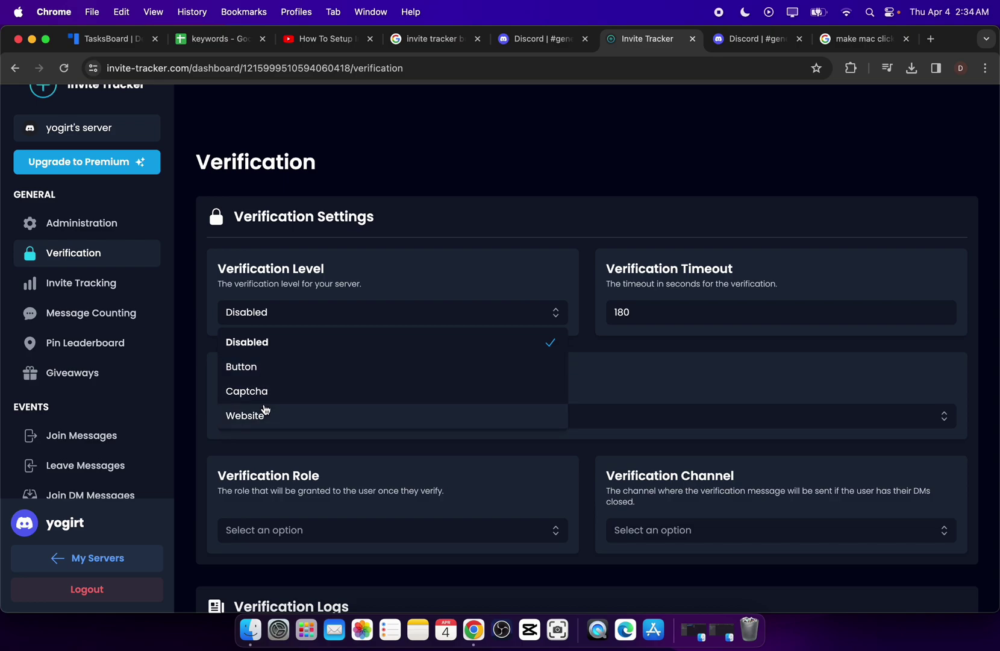
left_click(274, 367)
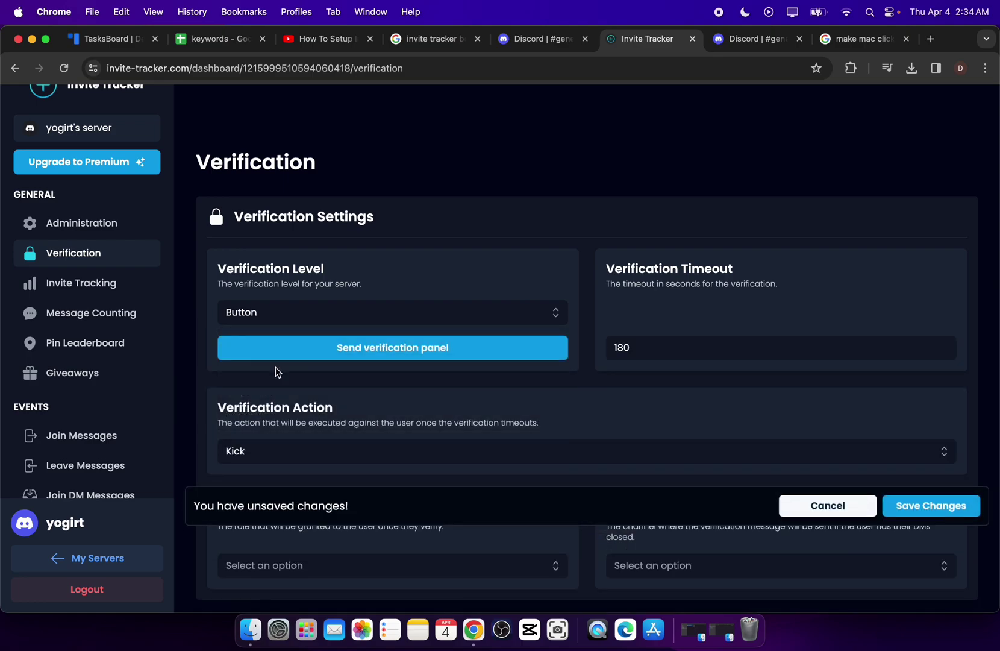
- Attempt to save the verification change, which is rejected for lacking a role
left_click(407, 357)
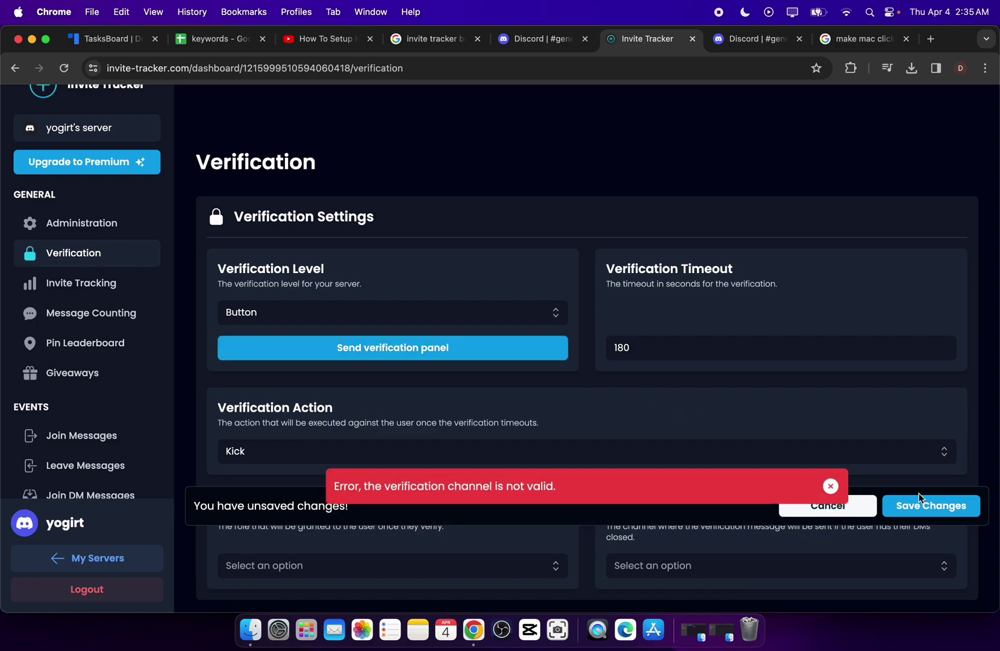
left_click(831, 486)
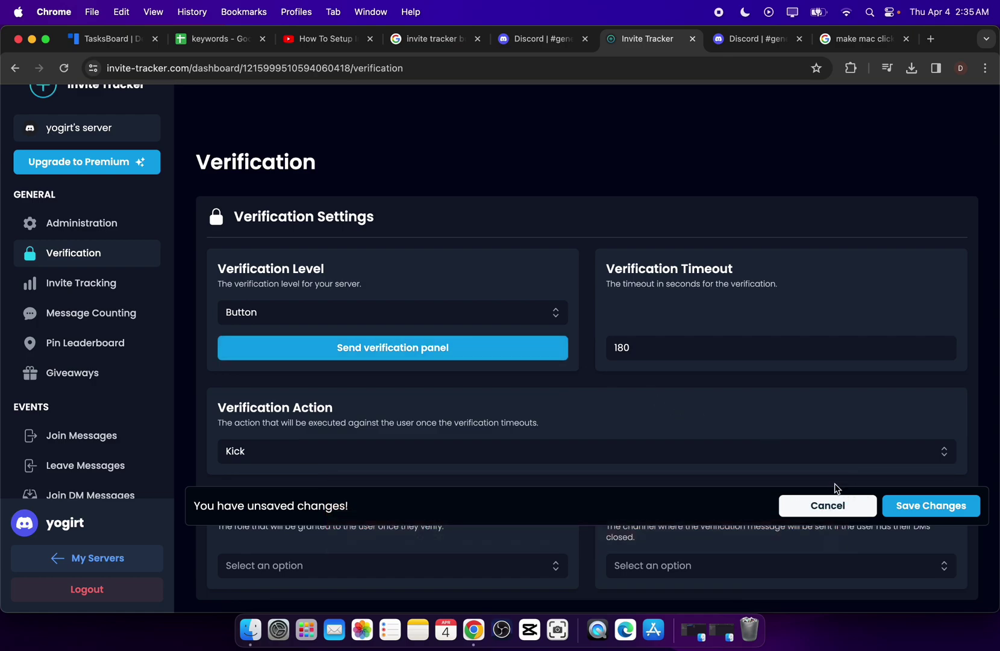
left_click(930, 505)
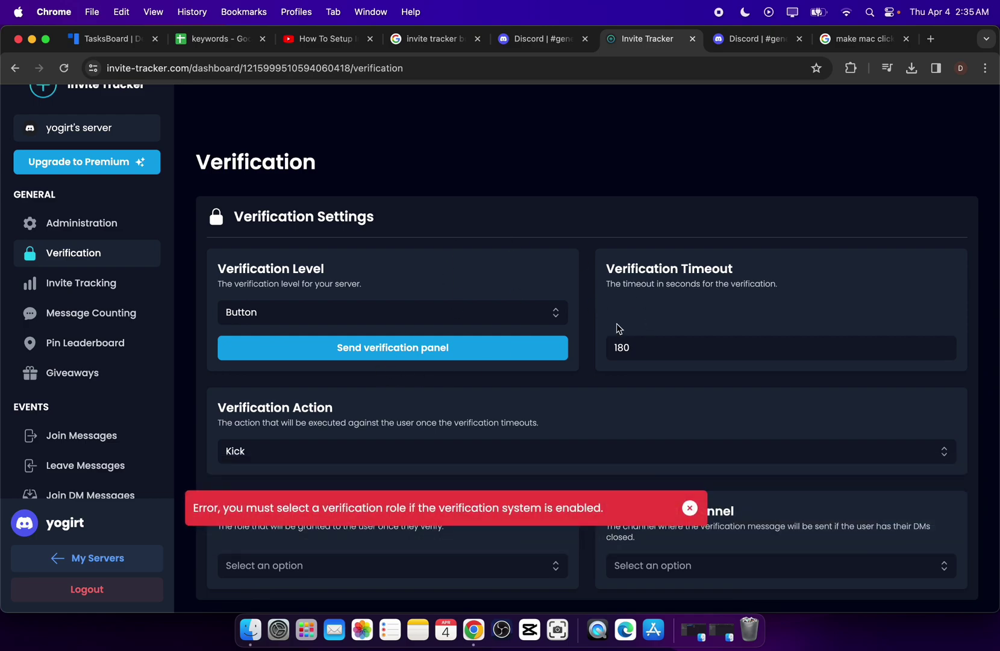
- Switch to the Discord tab showing yogirt's #general channel with Invite Tracker online
key("ctrl+Tab")
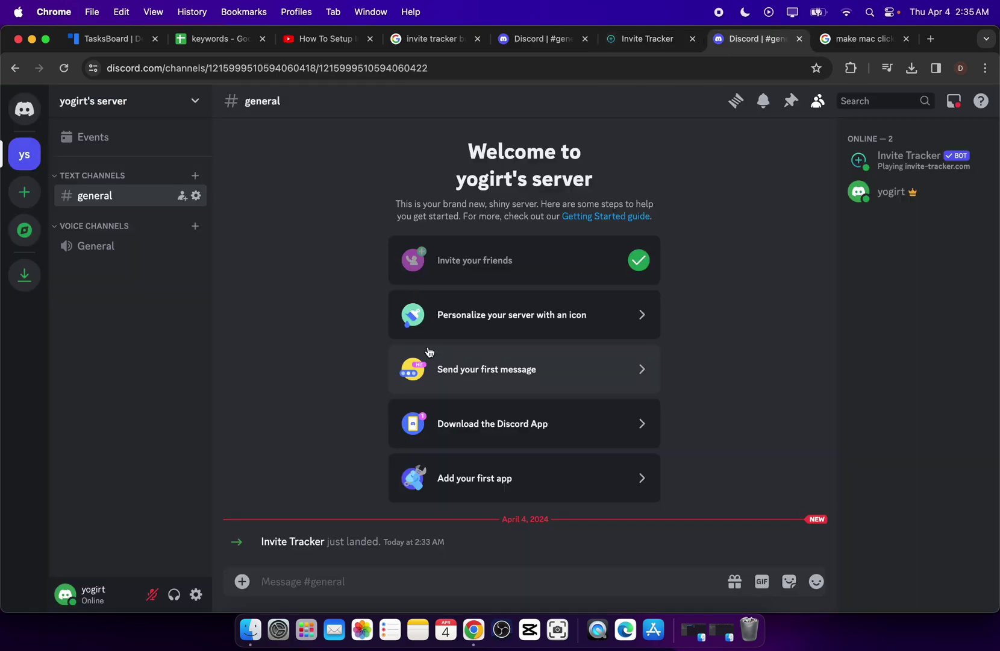